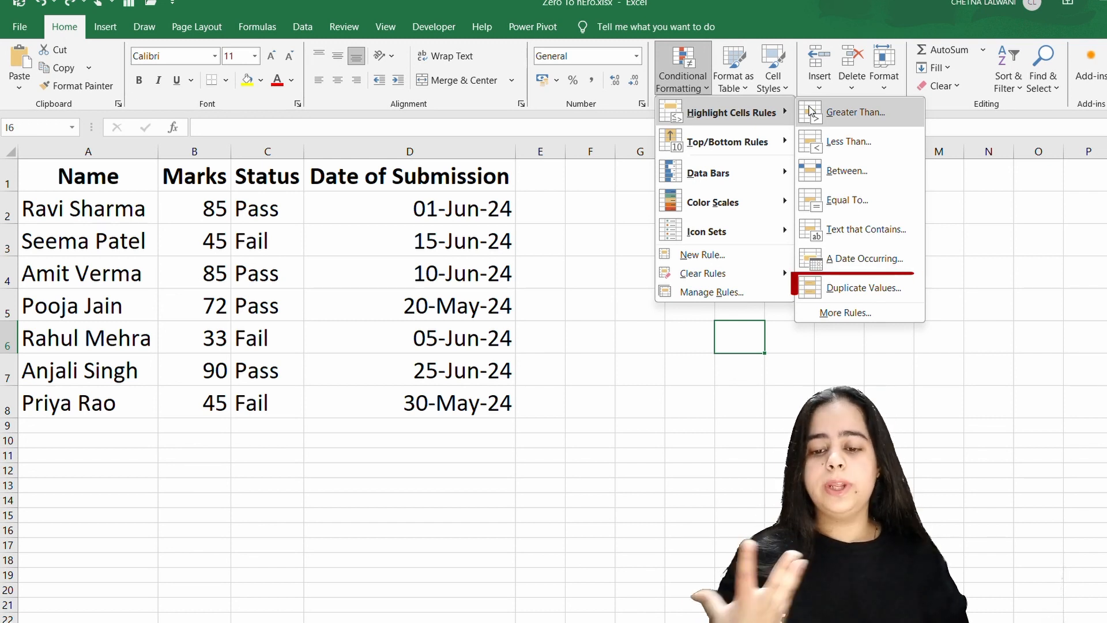
- Highlight duplicate values in the Marks cells B2:B8 with Yellow Fill with Dark Yellow Text
click(215, 203)
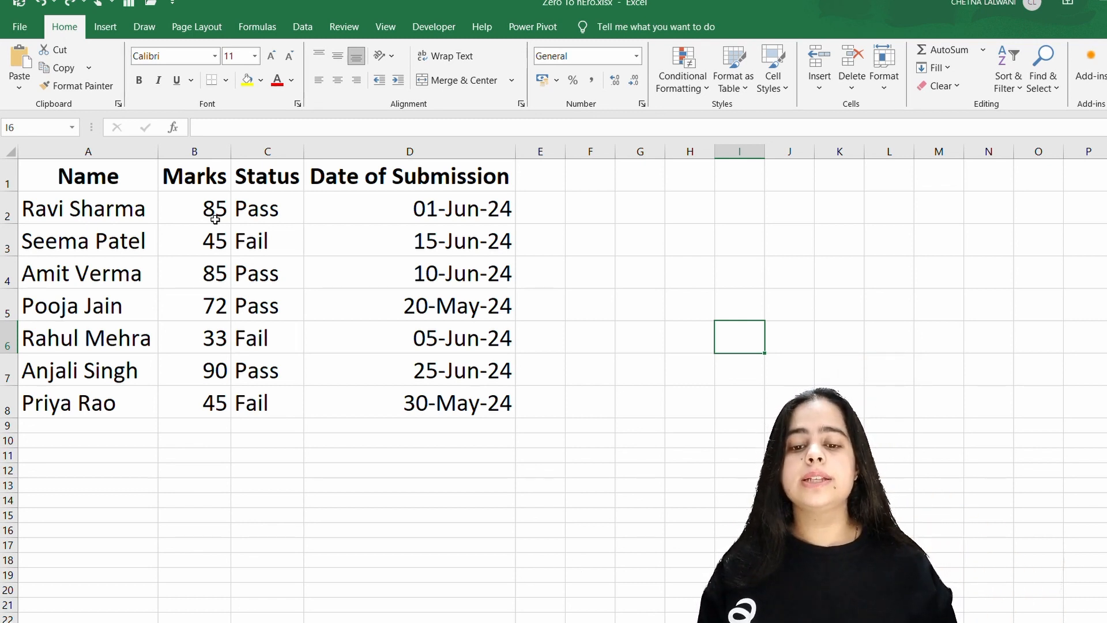
drag(215, 219, 213, 401)
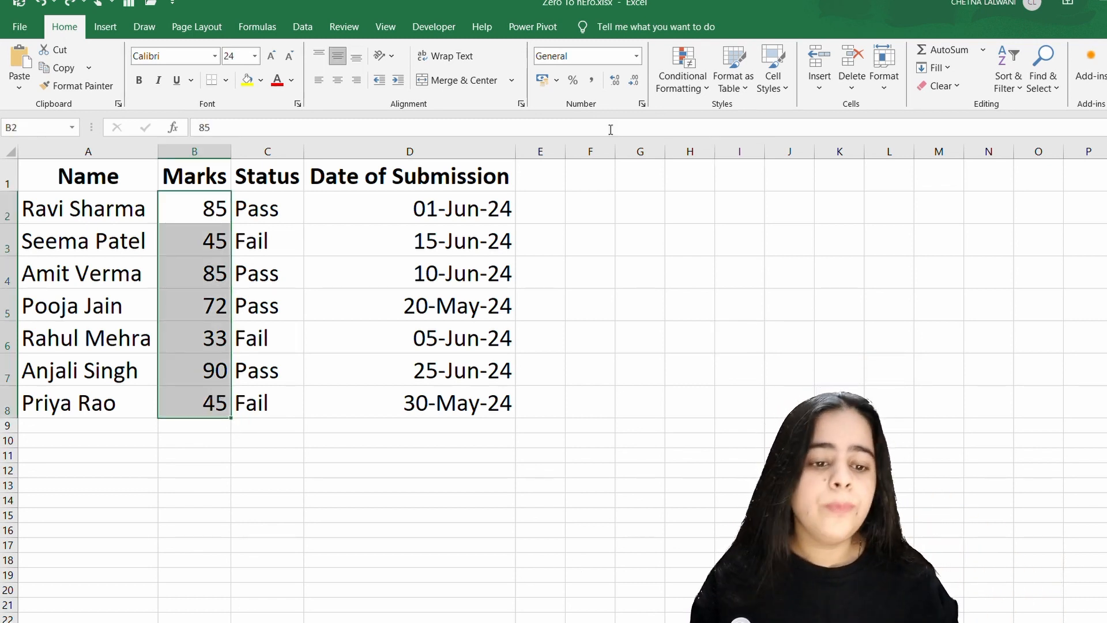
click(683, 75)
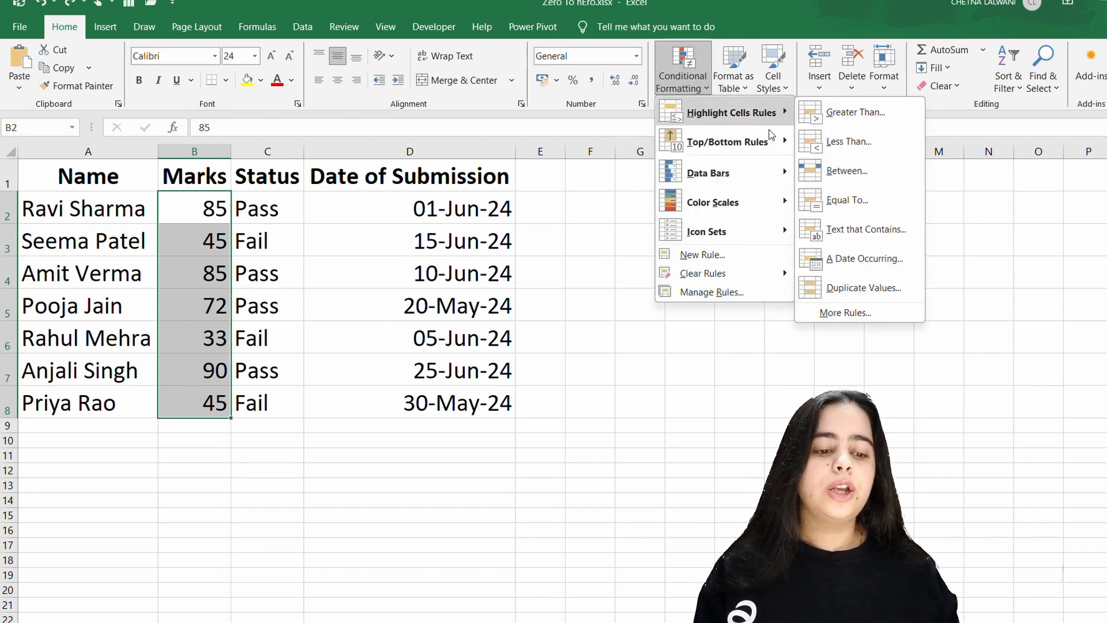
click(873, 288)
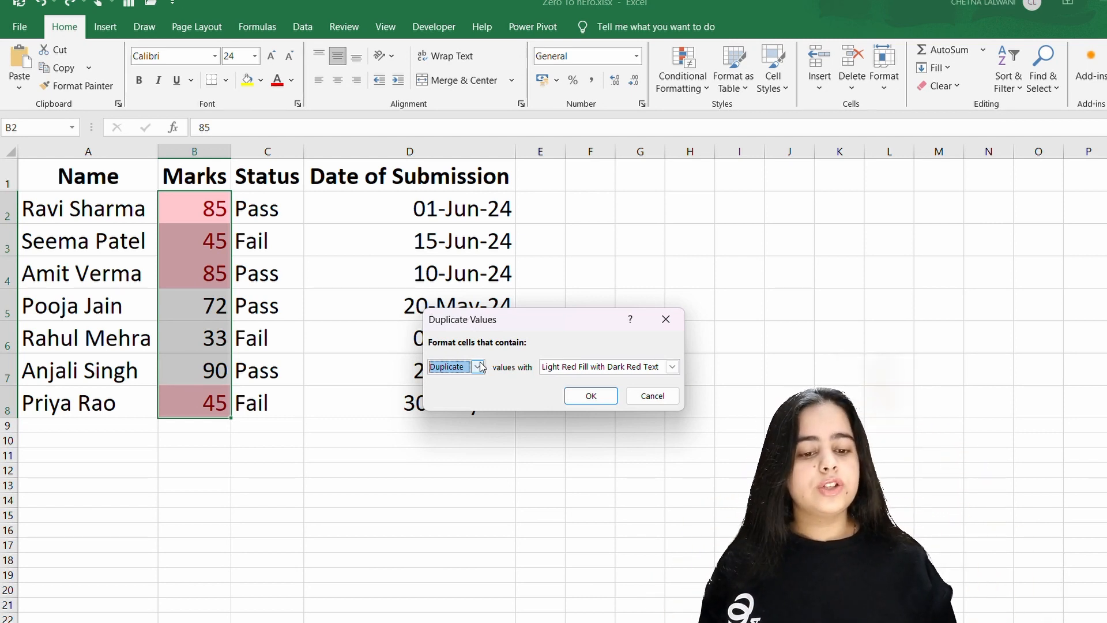
click(672, 367)
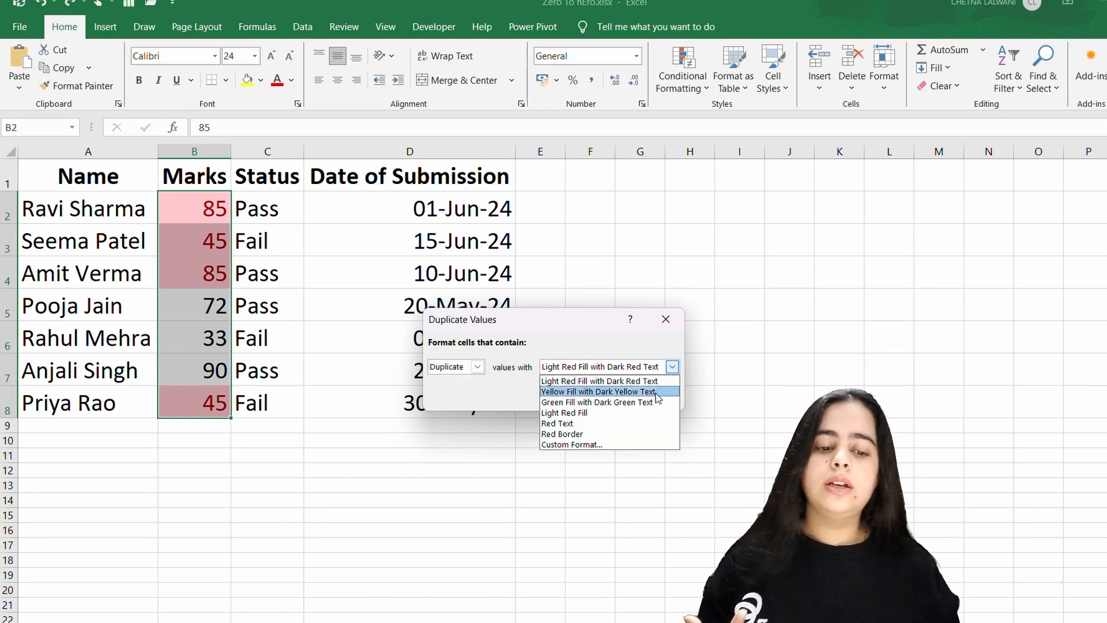
click(656, 393)
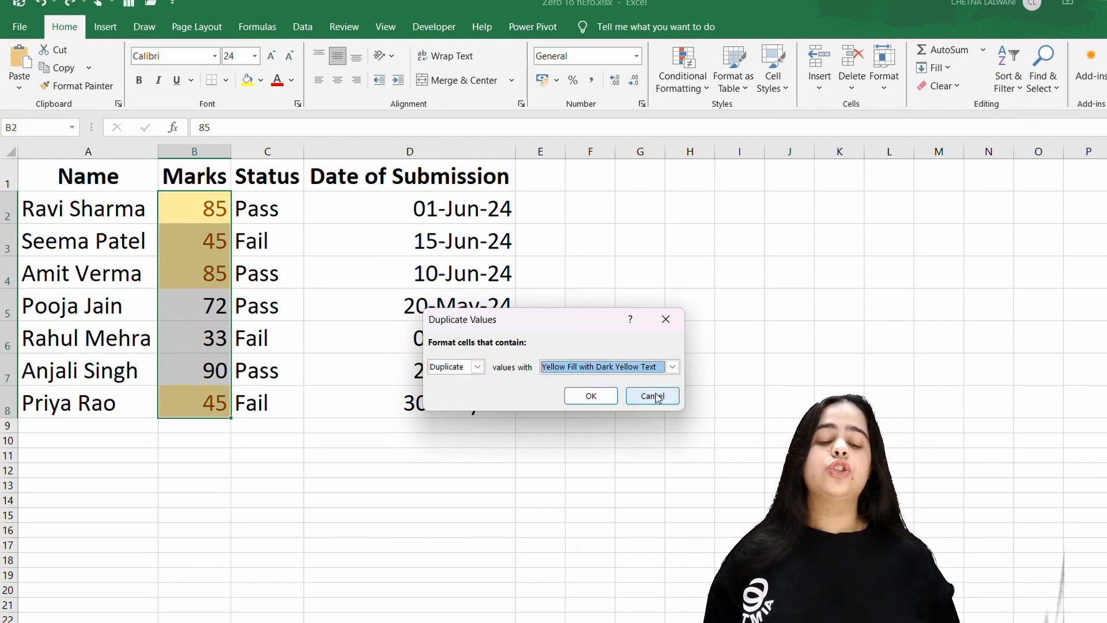
click(673, 367)
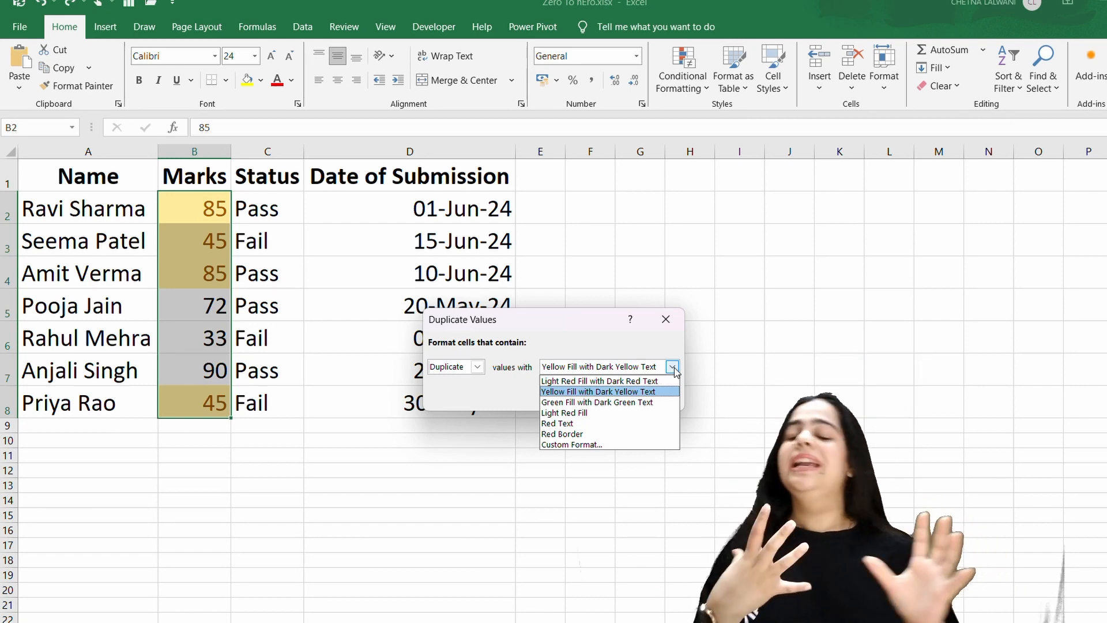
click(672, 367)
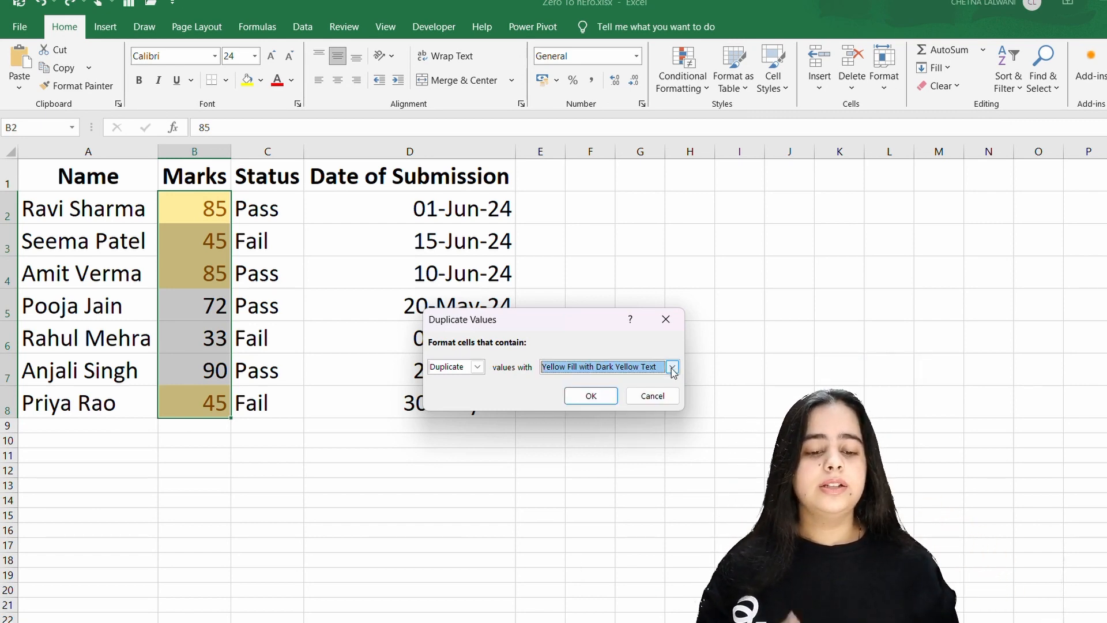
click(616, 396)
click(203, 305)
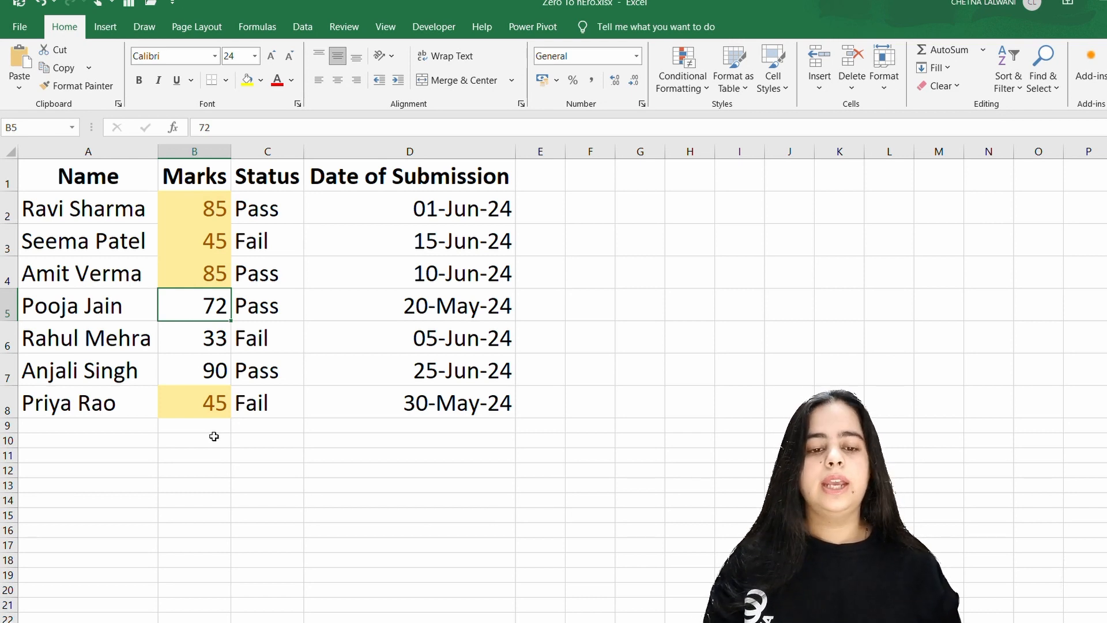
- Undo and redo the duplicate-marks highlighting, and clear the conditional formatting rules from the selected cells B2:B8
key(ctrl+z)
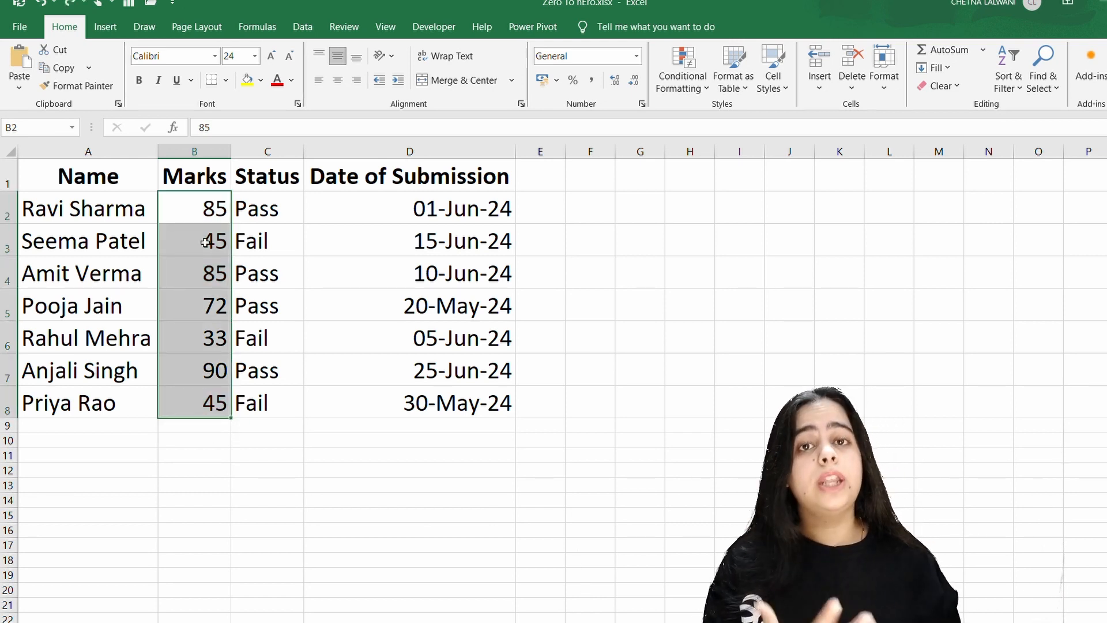
key(ctrl+y)
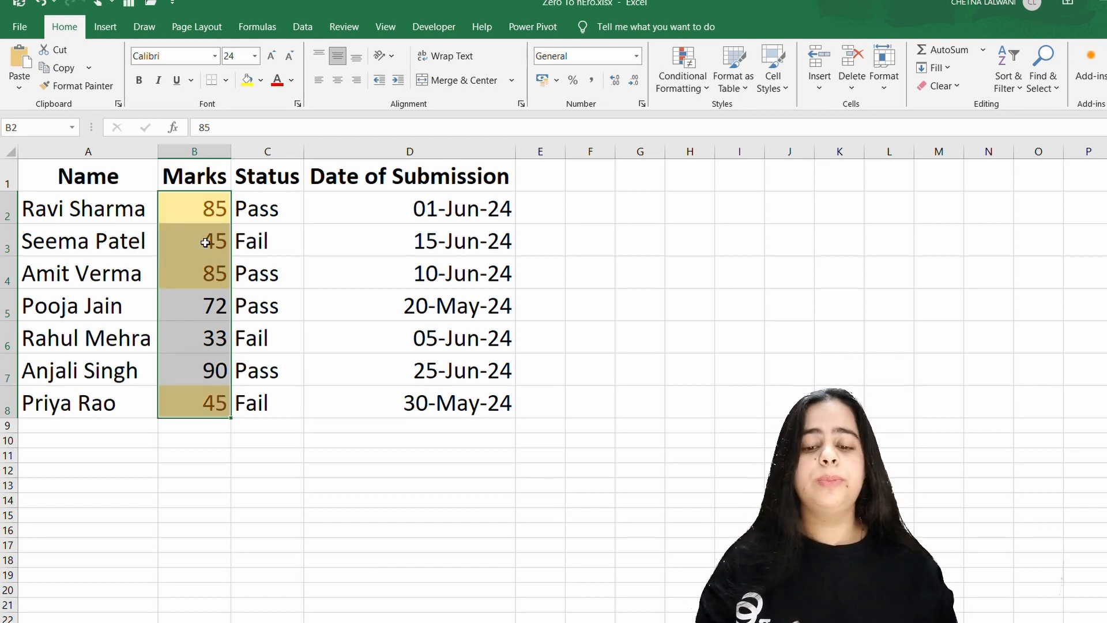
click(698, 92)
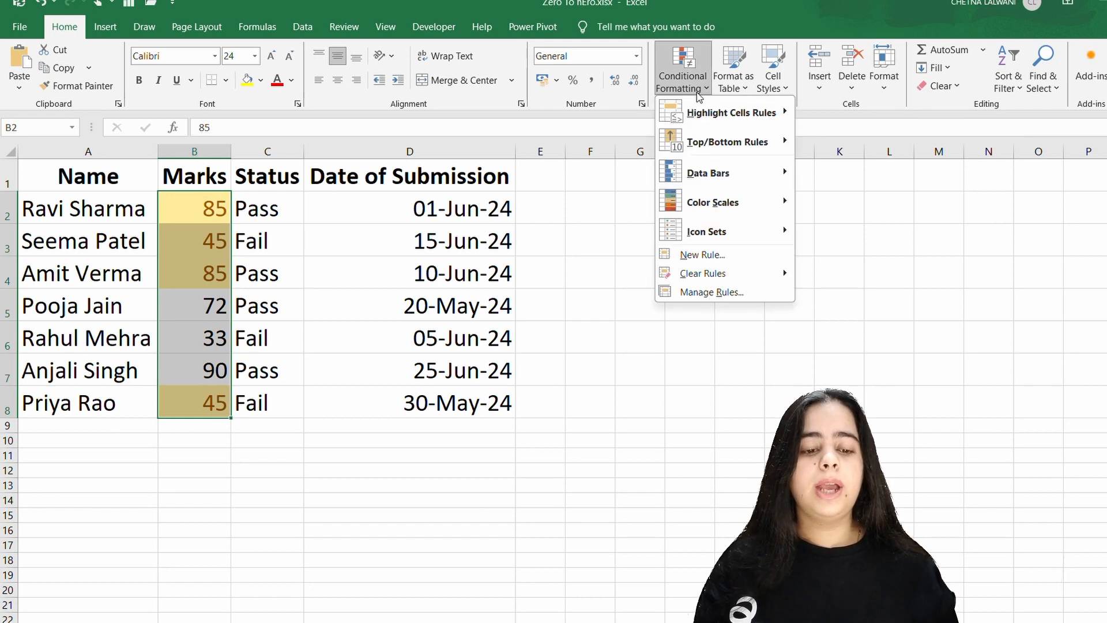
mouse_move(685, 272)
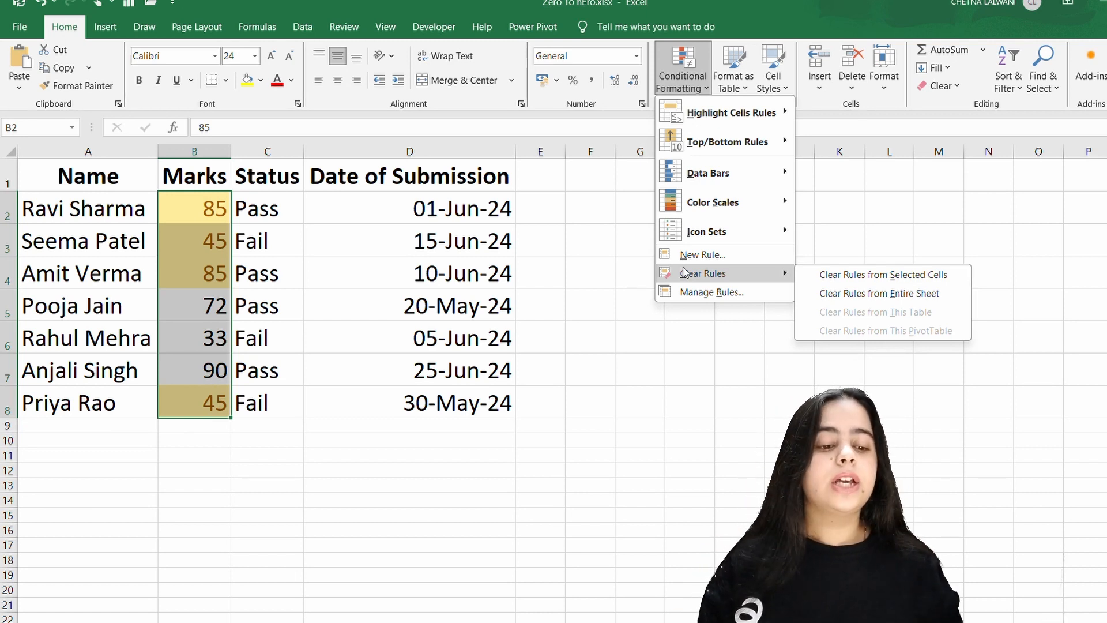
click(851, 274)
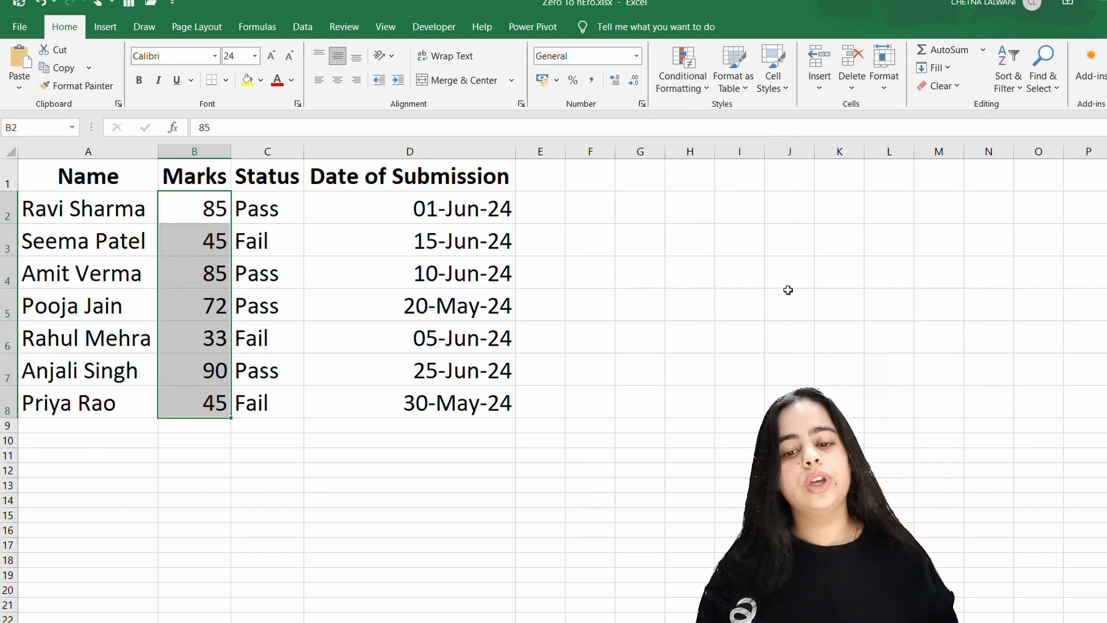
- Highlight the Marks cells B2:B8 that are equal to 33 with Light Red Fill with Dark Red Text
click(221, 349)
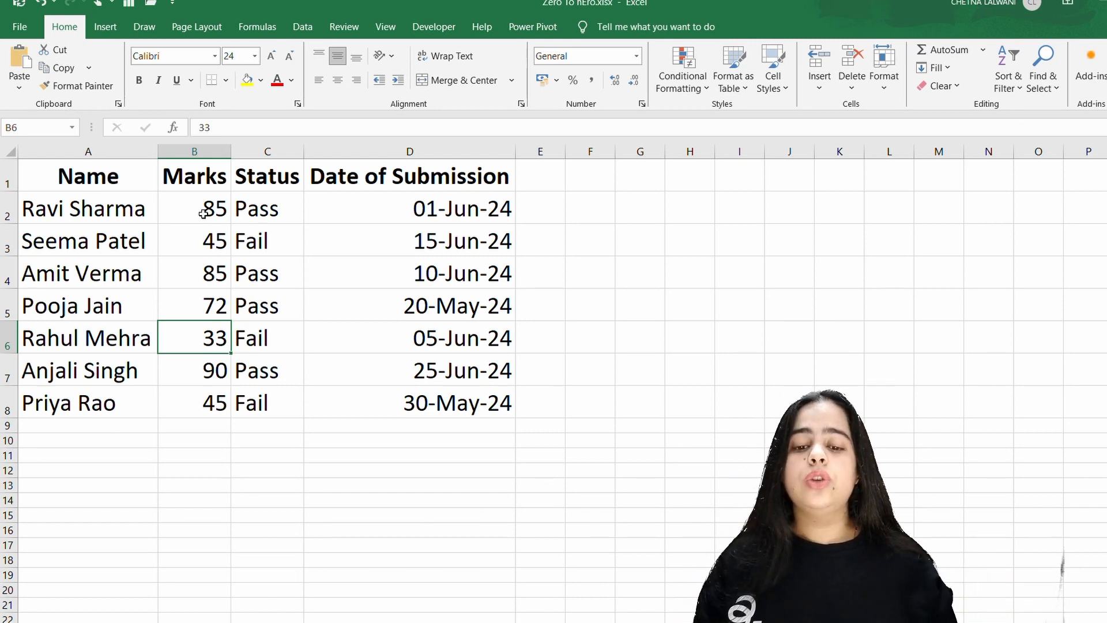
drag(203, 214, 210, 404)
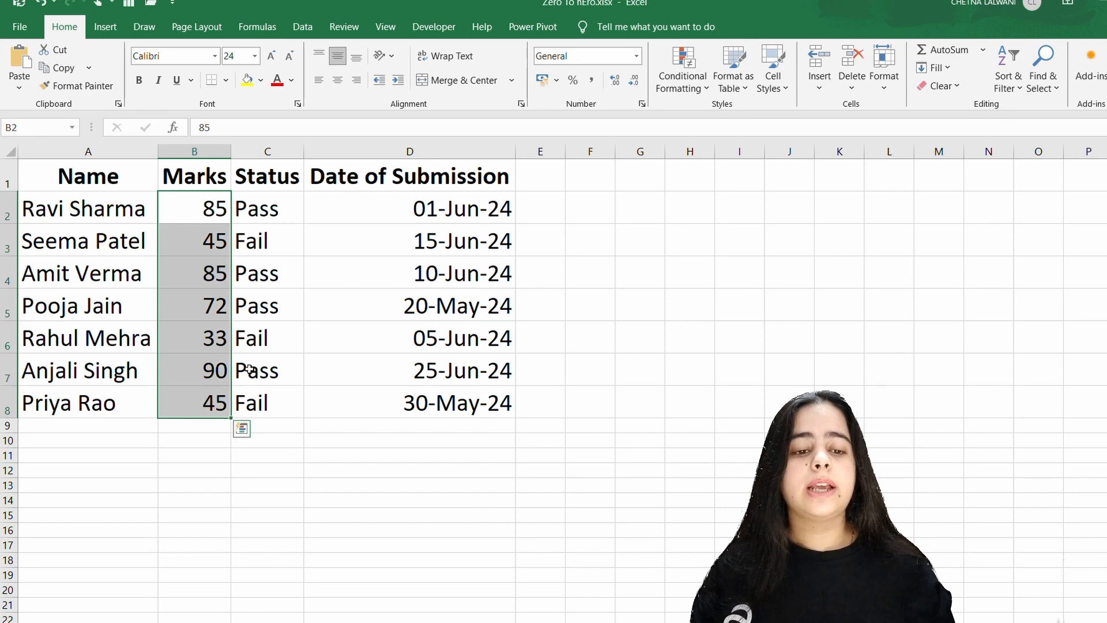
click(694, 88)
mouse_move(748, 114)
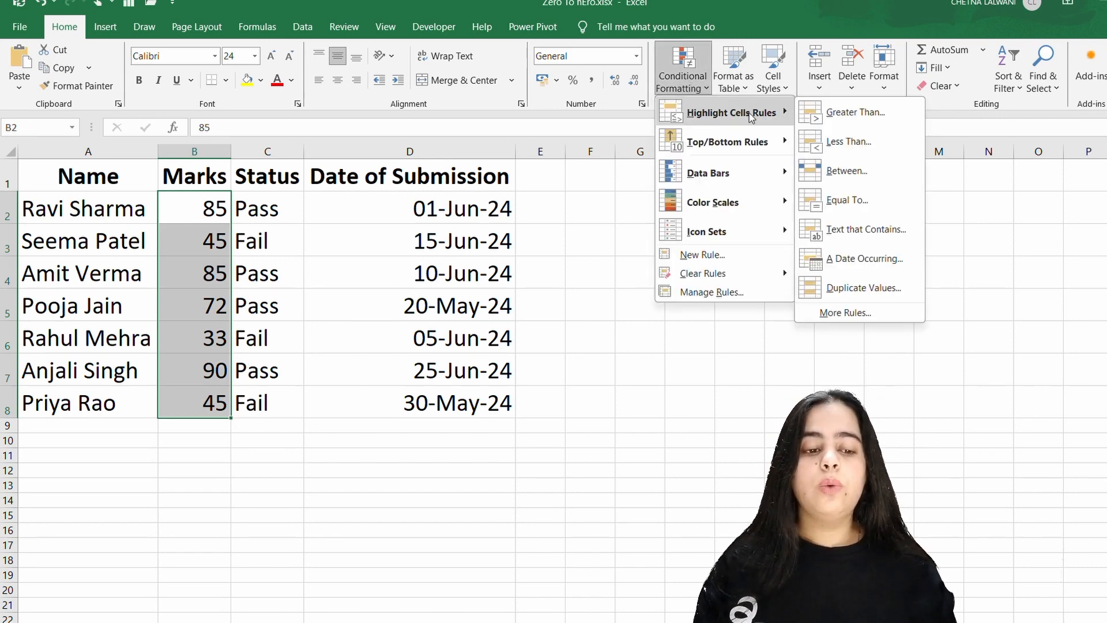
click(891, 202)
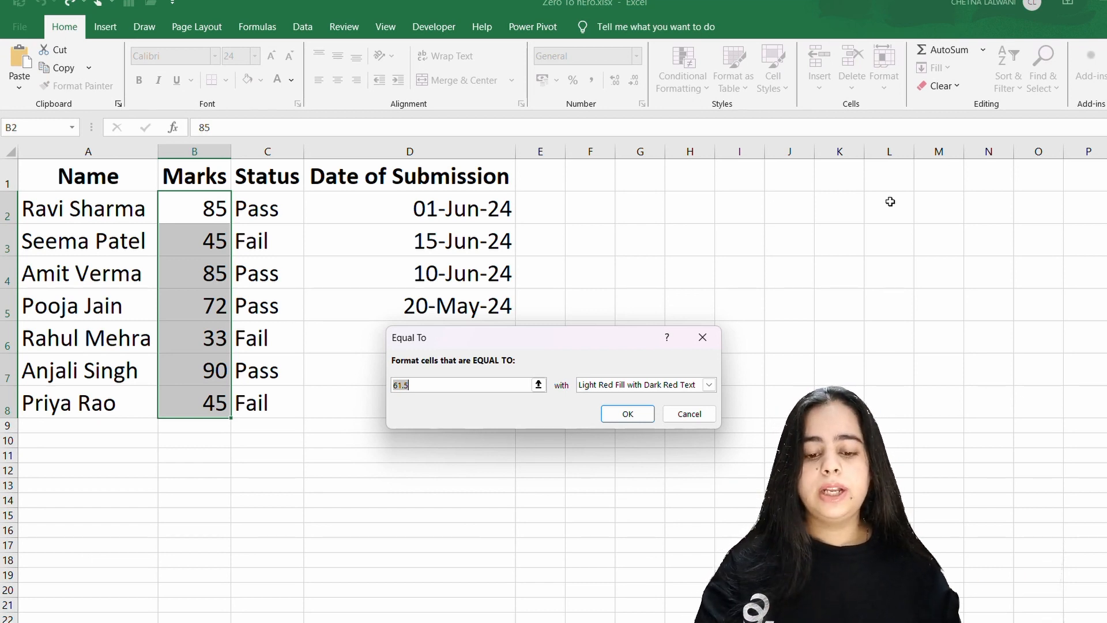
text(33)
key(Return)
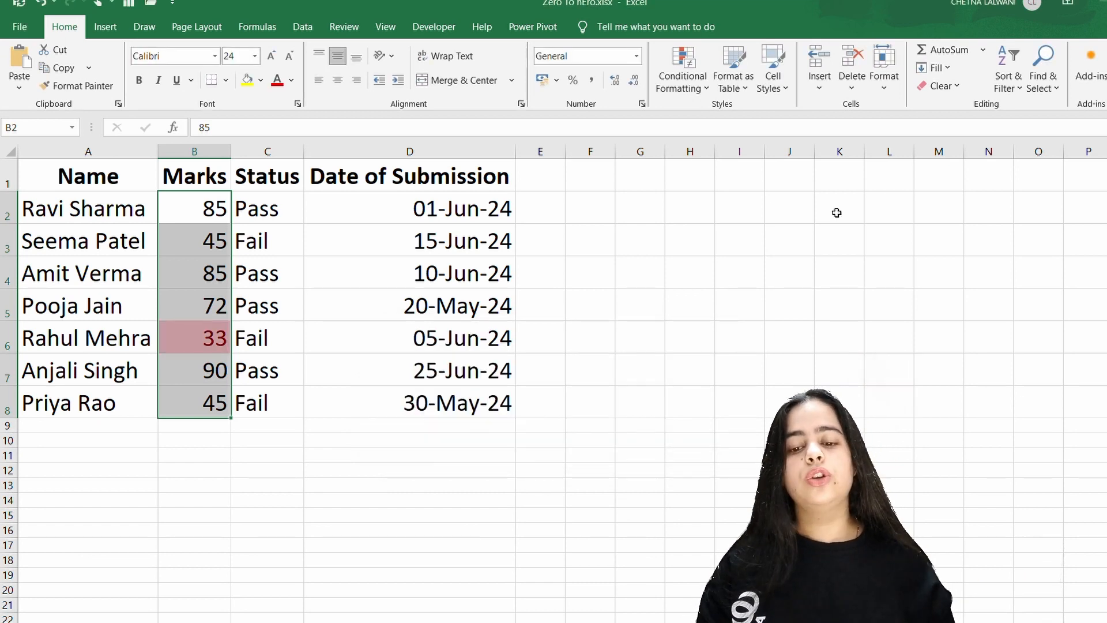
- Undo the equal-to highlighting rule on the Marks cells
click(176, 362)
click(183, 344)
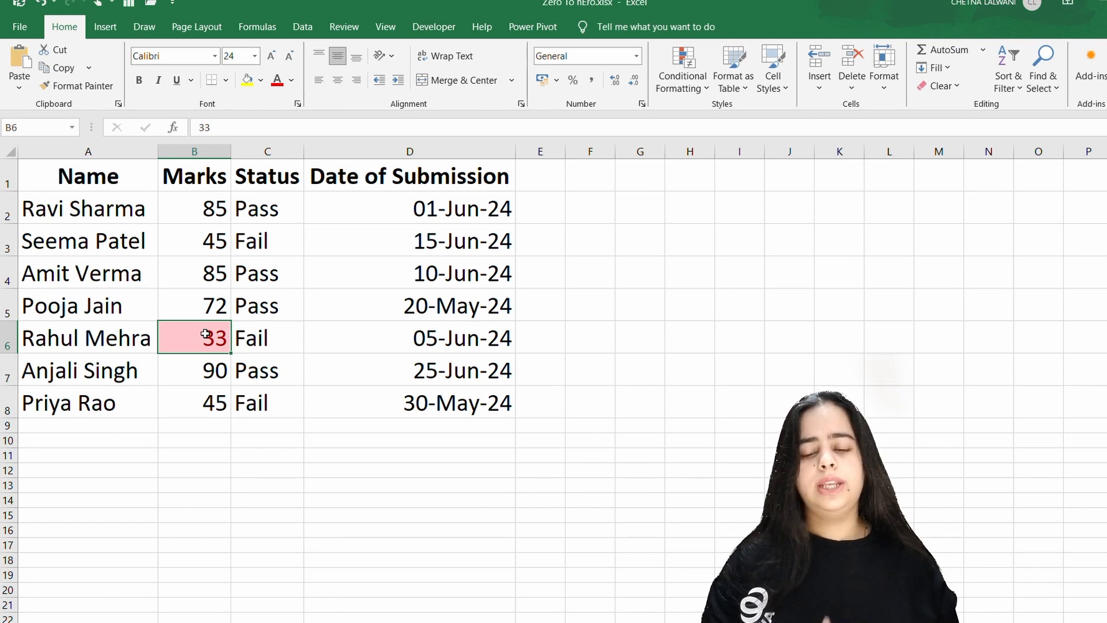
key(ctrl+z)
click(329, 224)
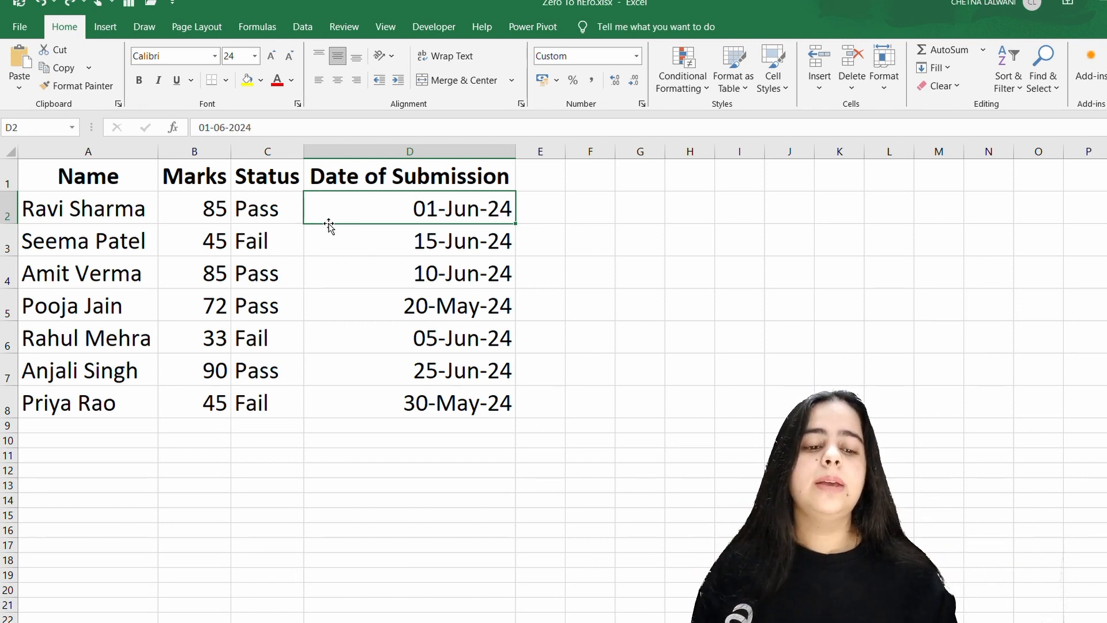
click(683, 75)
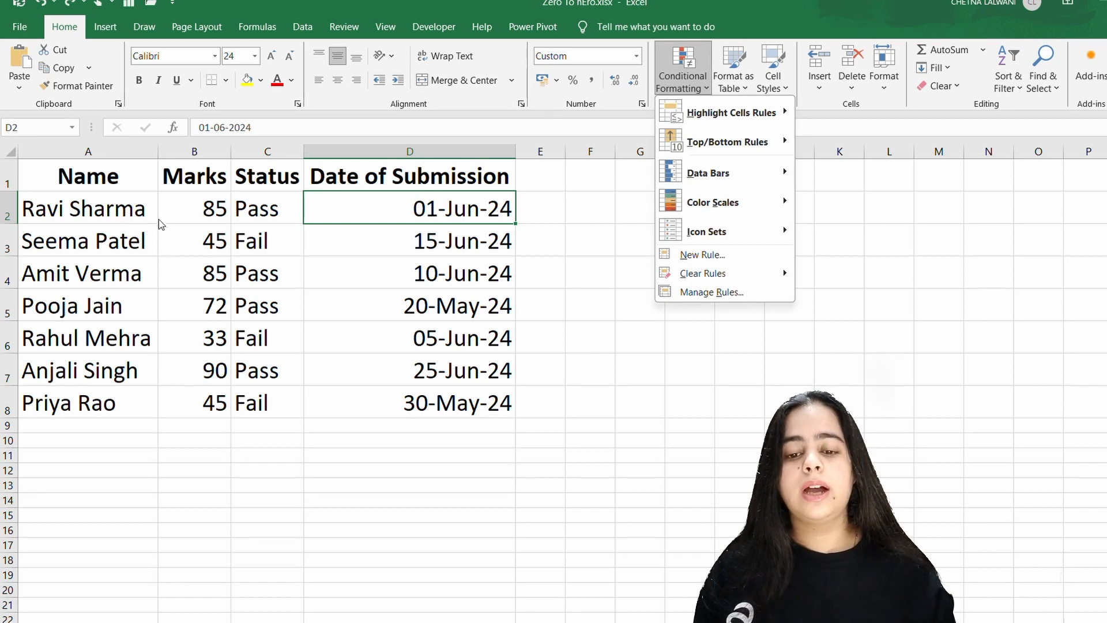
key(Escape)
- Create a Between highlighting rule for the Marks cells B2:B8 and set its lower limit to 70
drag(198, 208, 183, 388)
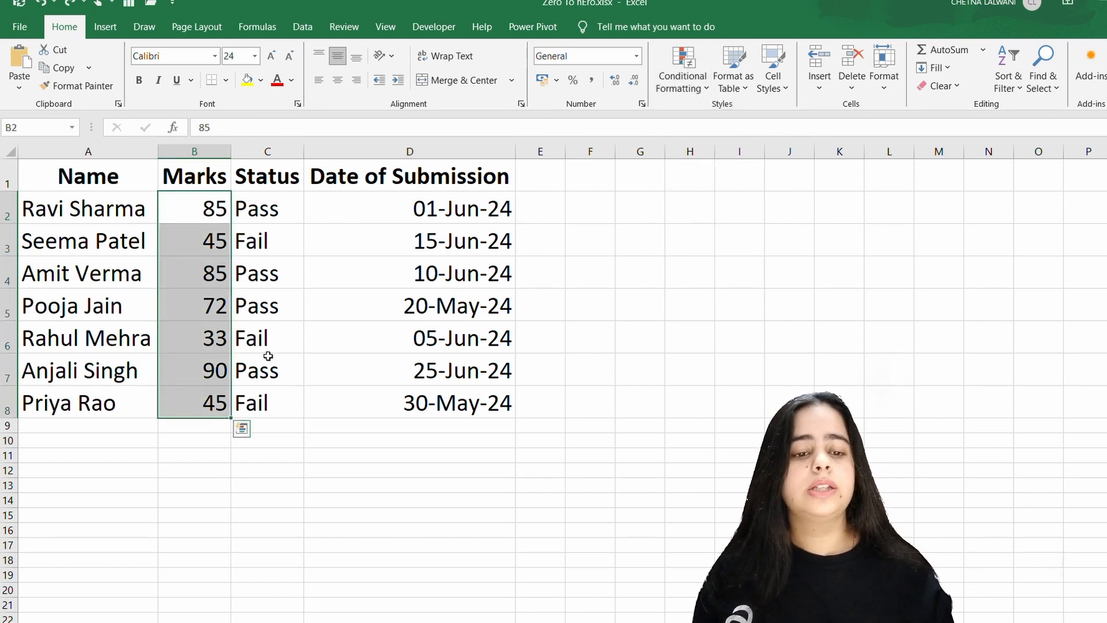
click(673, 91)
mouse_move(731, 113)
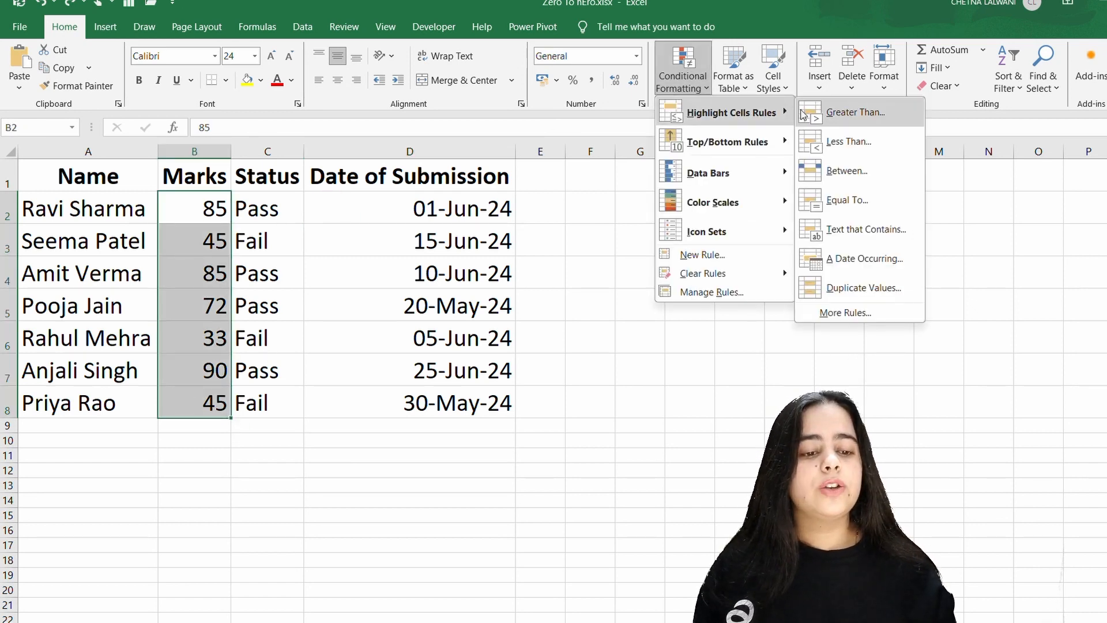
click(845, 170)
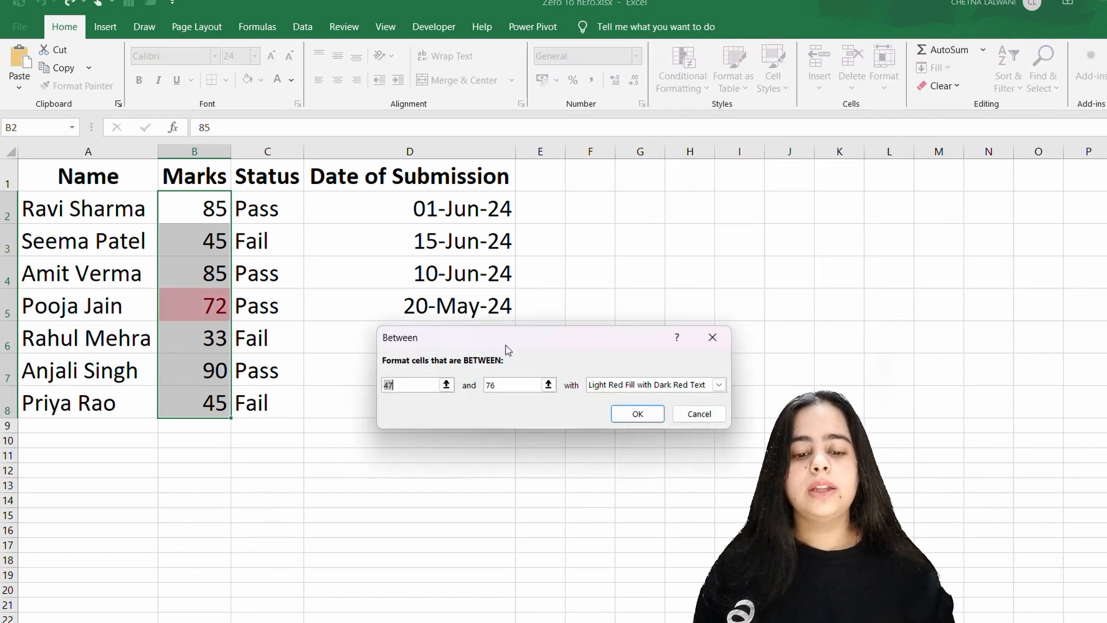
click(427, 384)
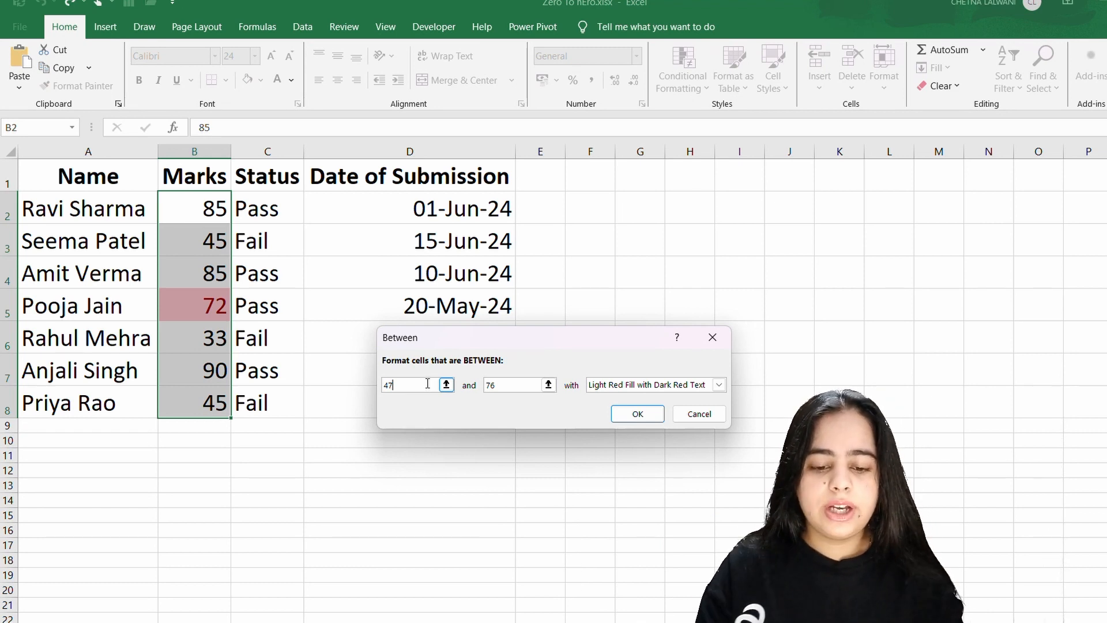
text(70)
key(BackSpace)
key(BackSpace)
key(BackSpace)
key(BackSpace)
text(70)
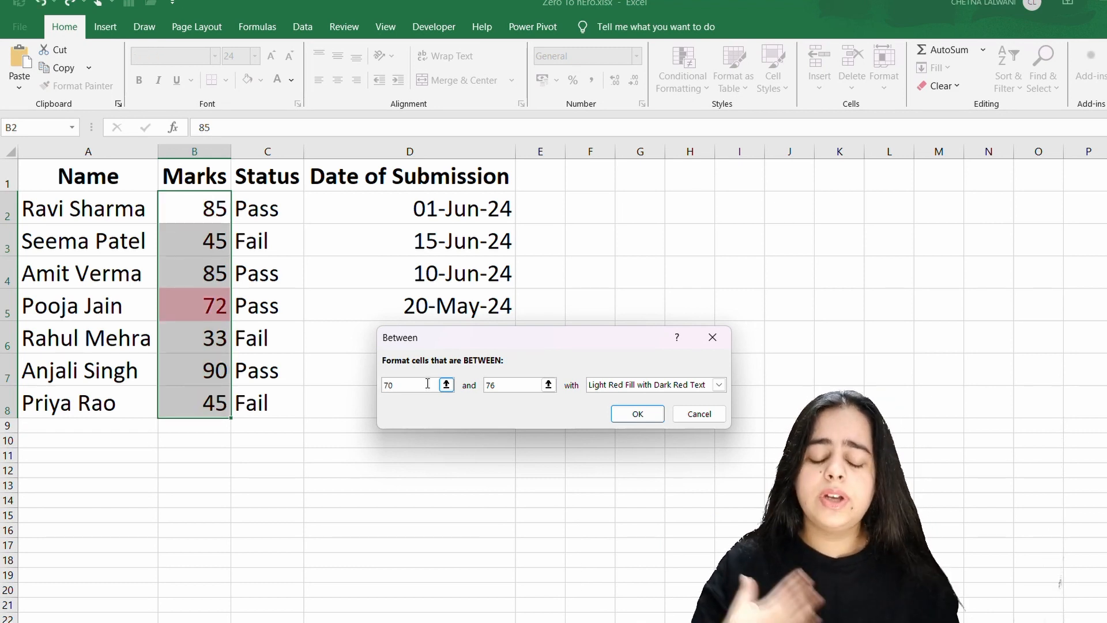
- Set the Between rule's upper limit to 99 and apply it with Yellow Fill with Dark Yellow Text
click(510, 384)
key(BackSpace)
key(BackSpace)
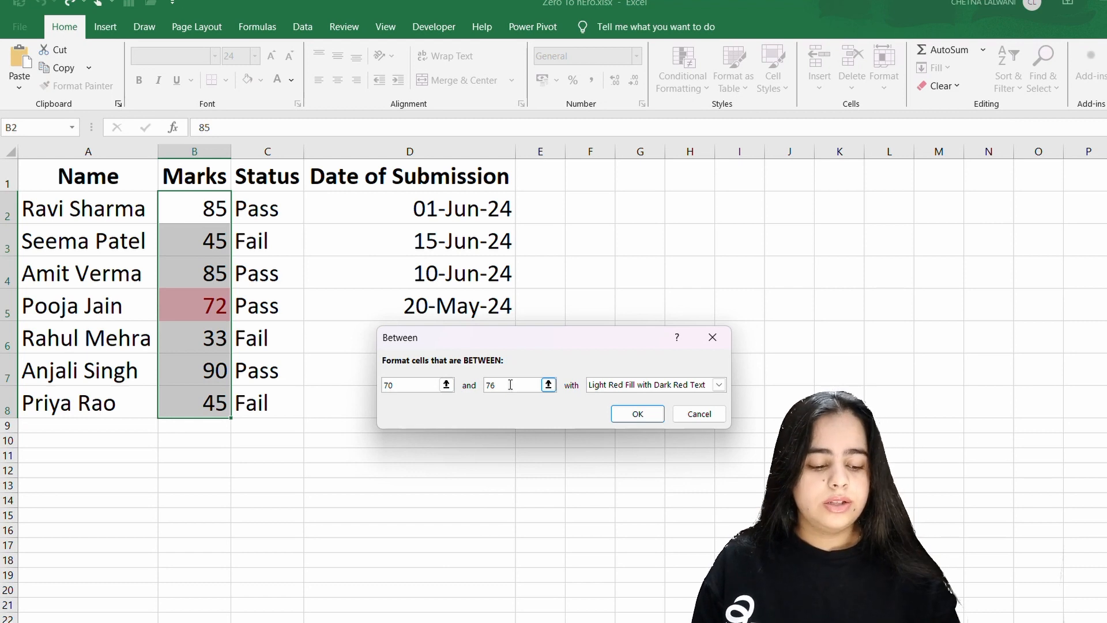
text(99)
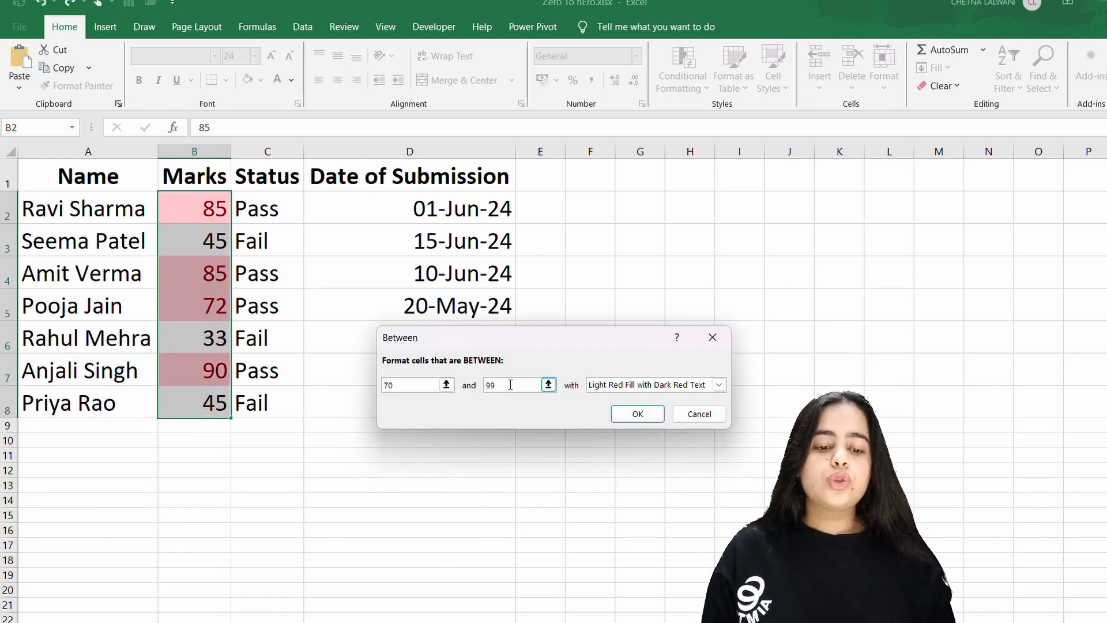
click(719, 385)
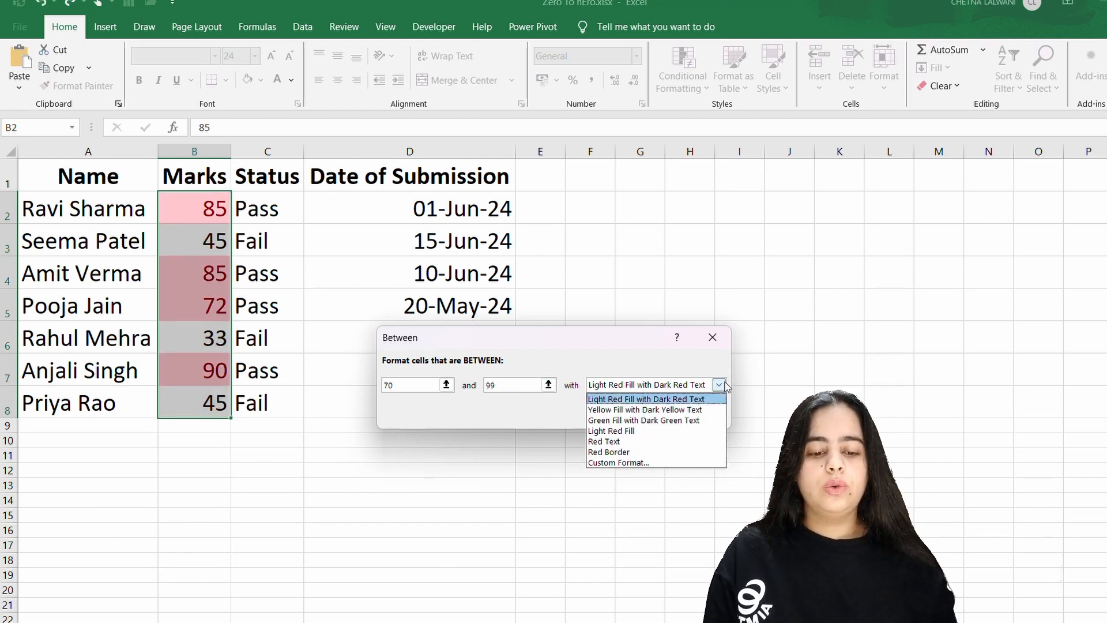
click(682, 411)
click(633, 413)
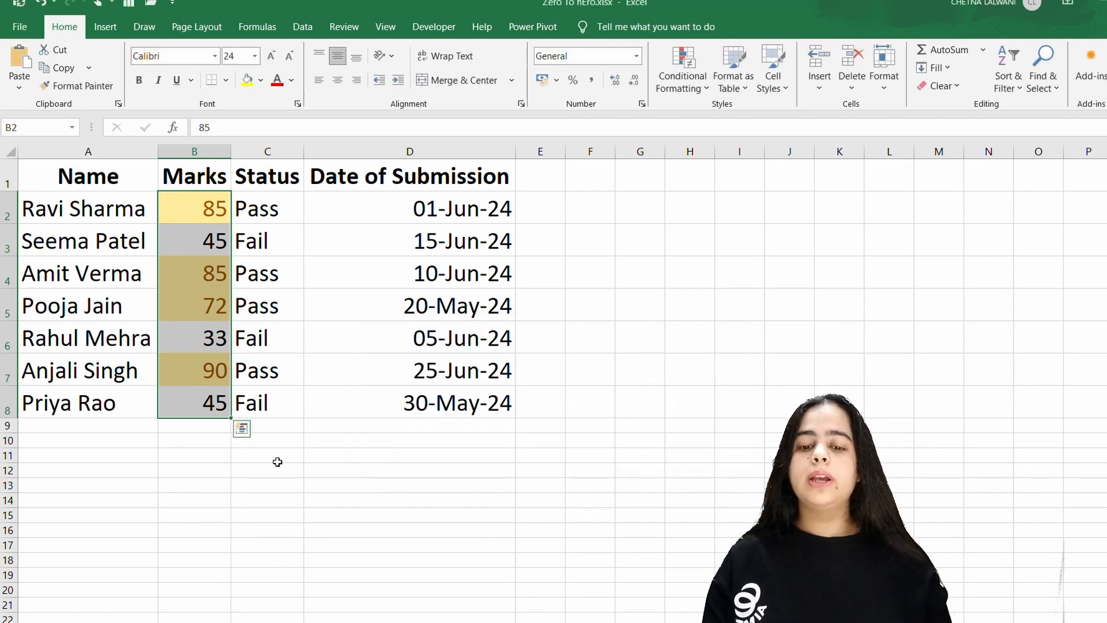
click(278, 459)
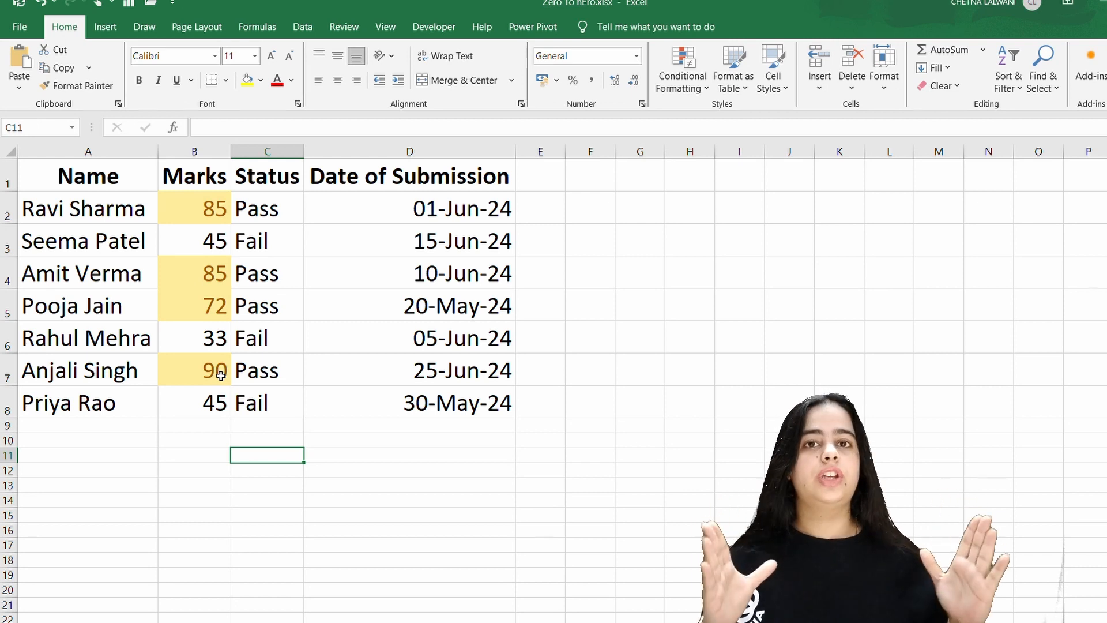
click(203, 211)
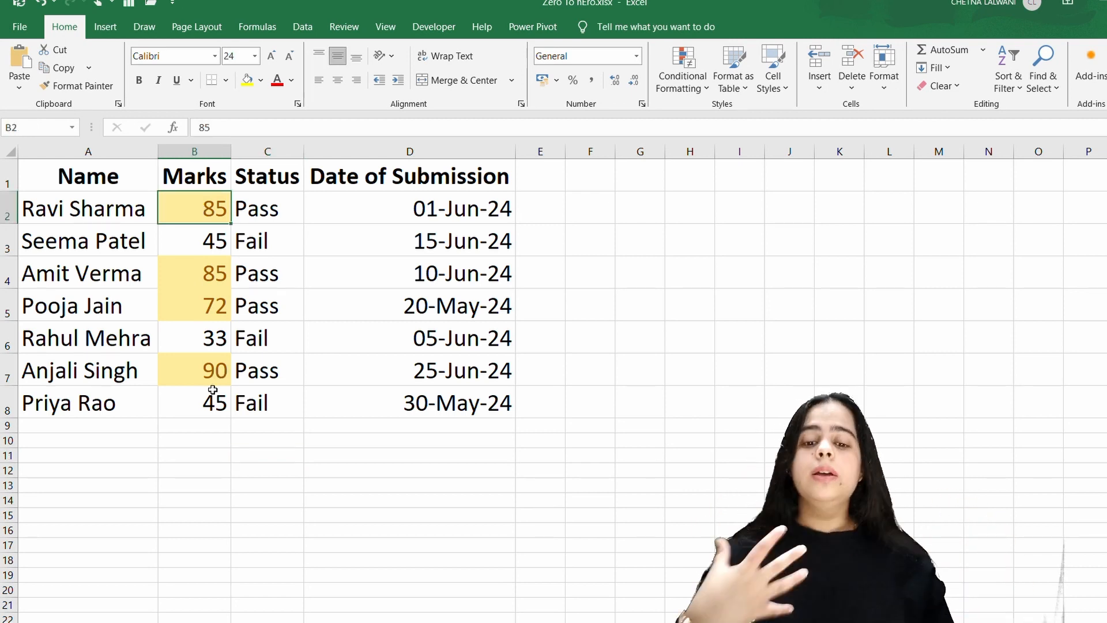
click(697, 72)
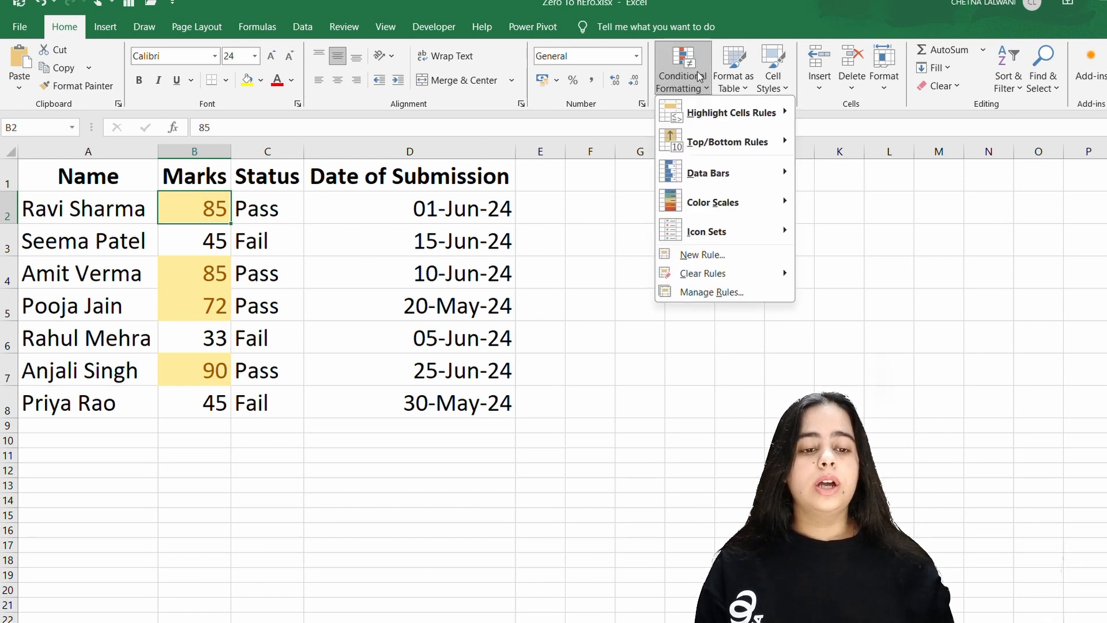
mouse_move(731, 125)
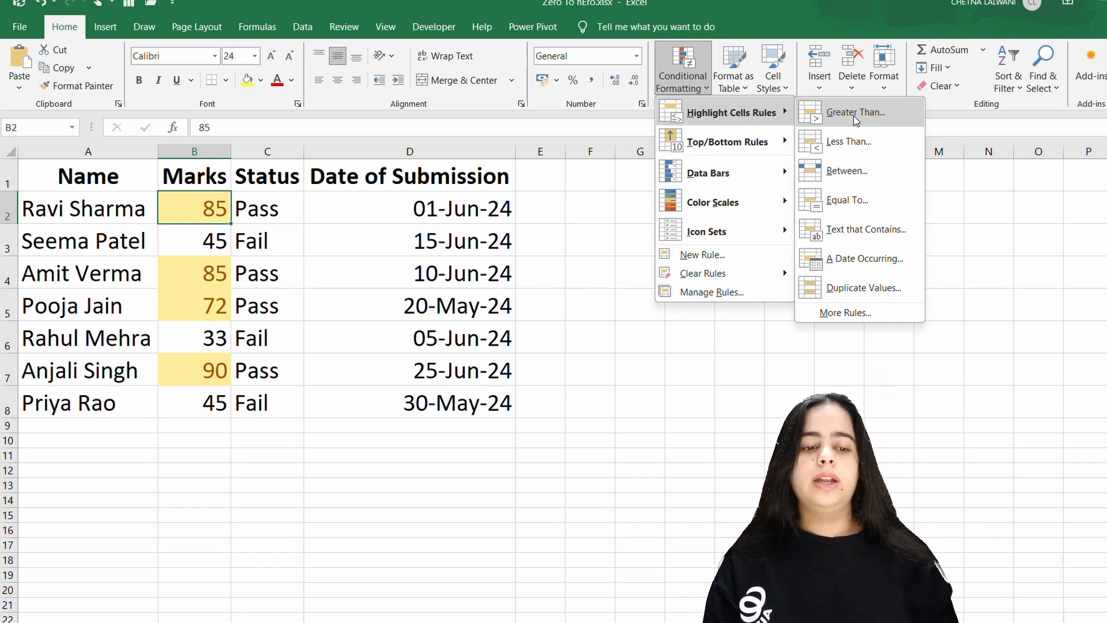
key(Escape)
key(Escape)
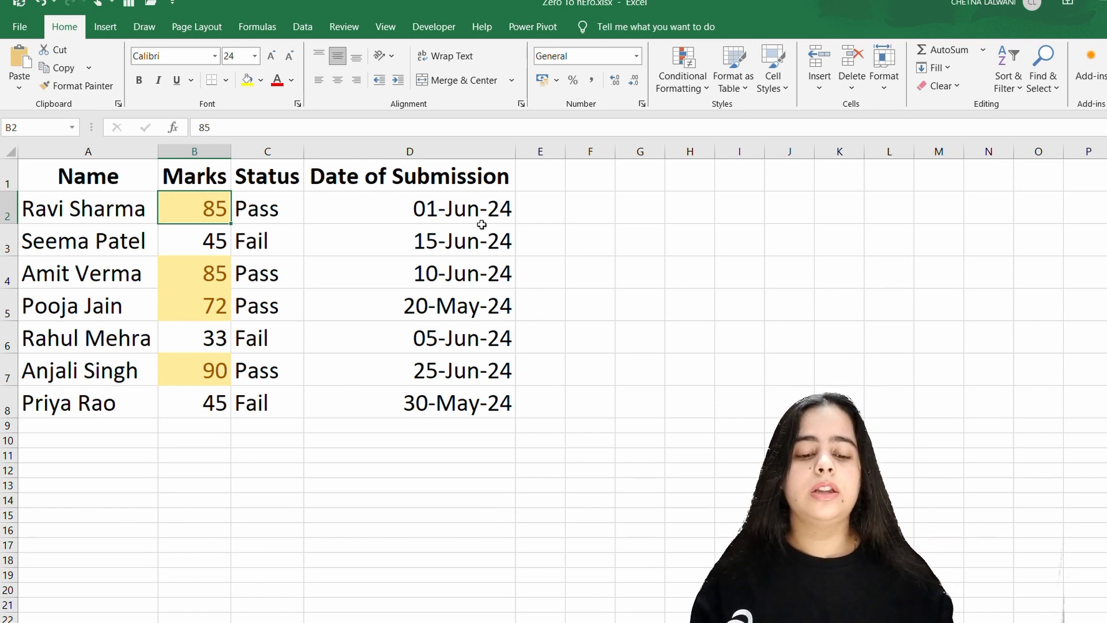
- Examine the date periods offered by the A Date Occurring highlighting rule for the submission dates D2:D8, then close it without applying
drag(482, 224, 467, 404)
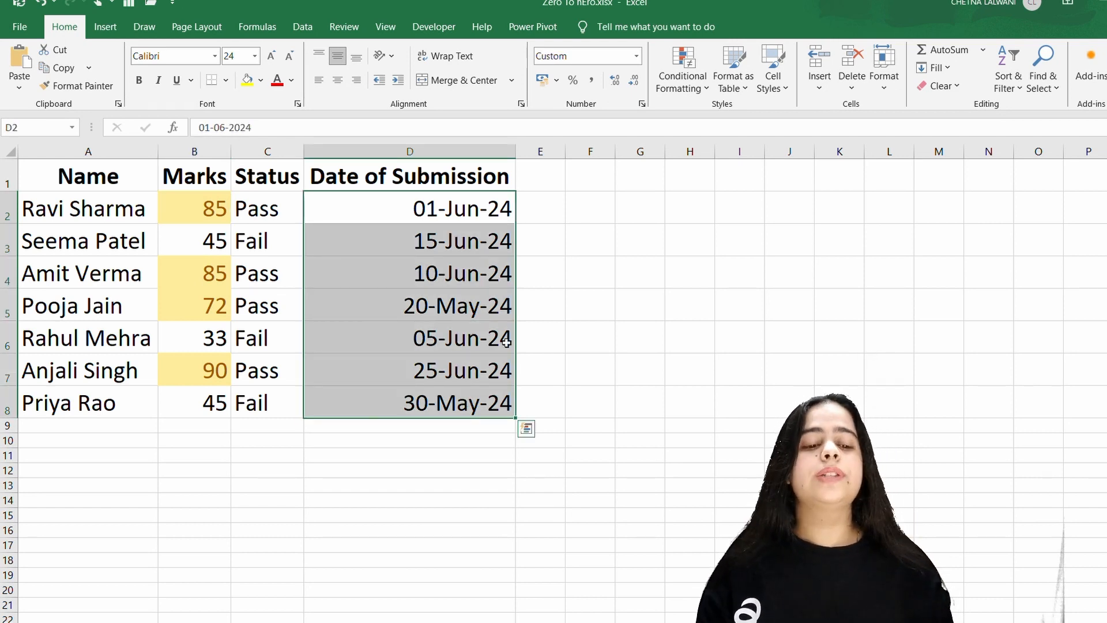
click(683, 82)
mouse_move(744, 117)
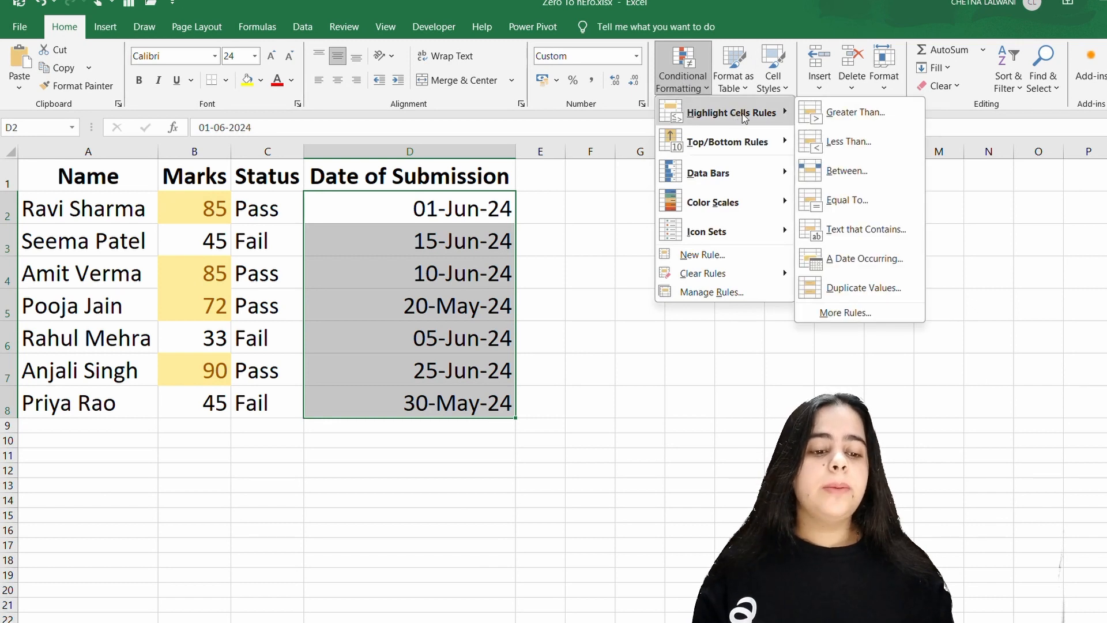
click(905, 260)
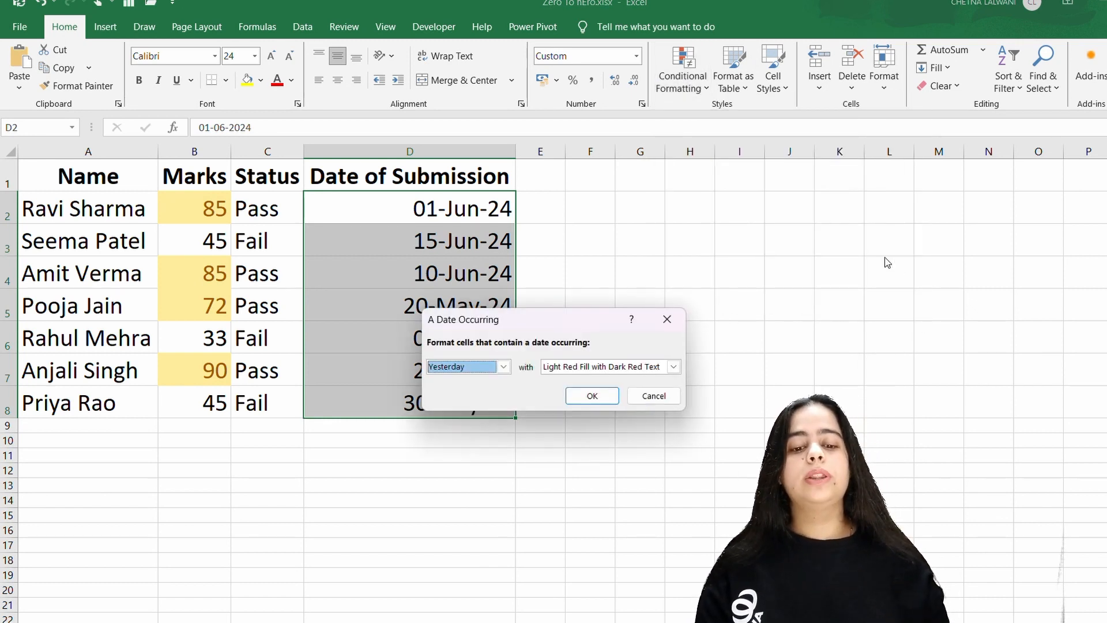
click(504, 368)
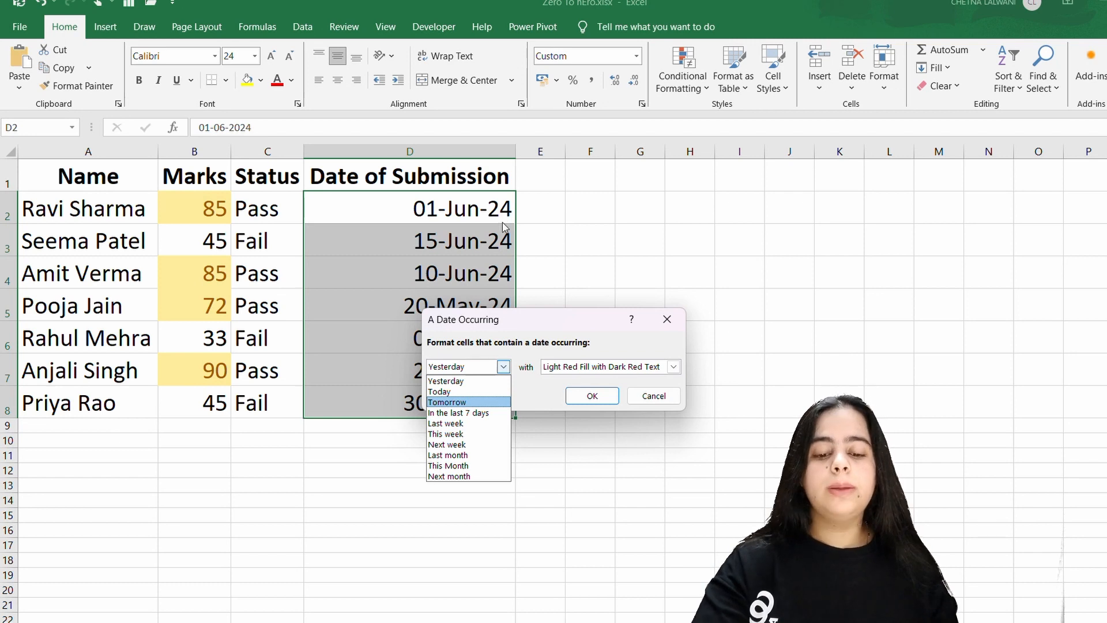
click(666, 330)
click(667, 319)
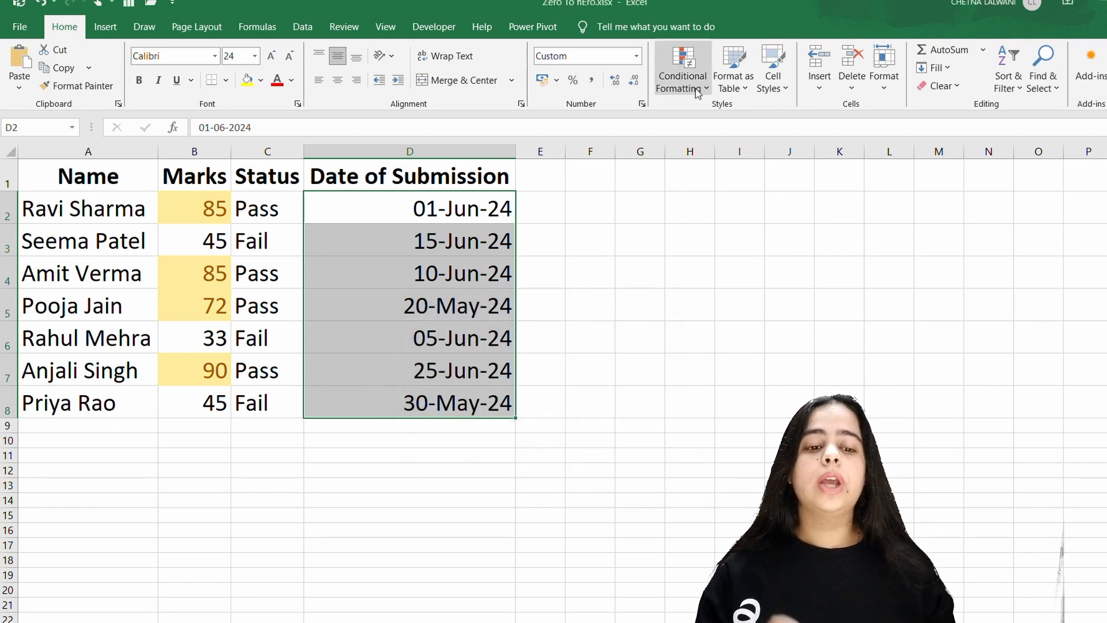
- Examine the rule types offered for a new custom formatting rule on the submission dates, without creating one
click(697, 93)
mouse_move(723, 111)
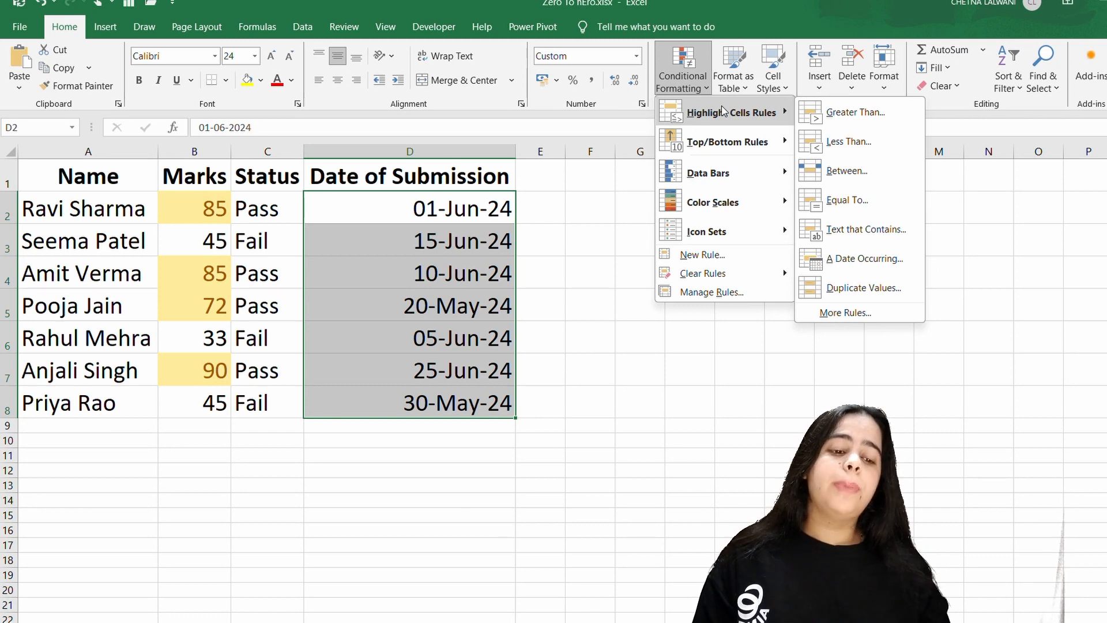
click(906, 313)
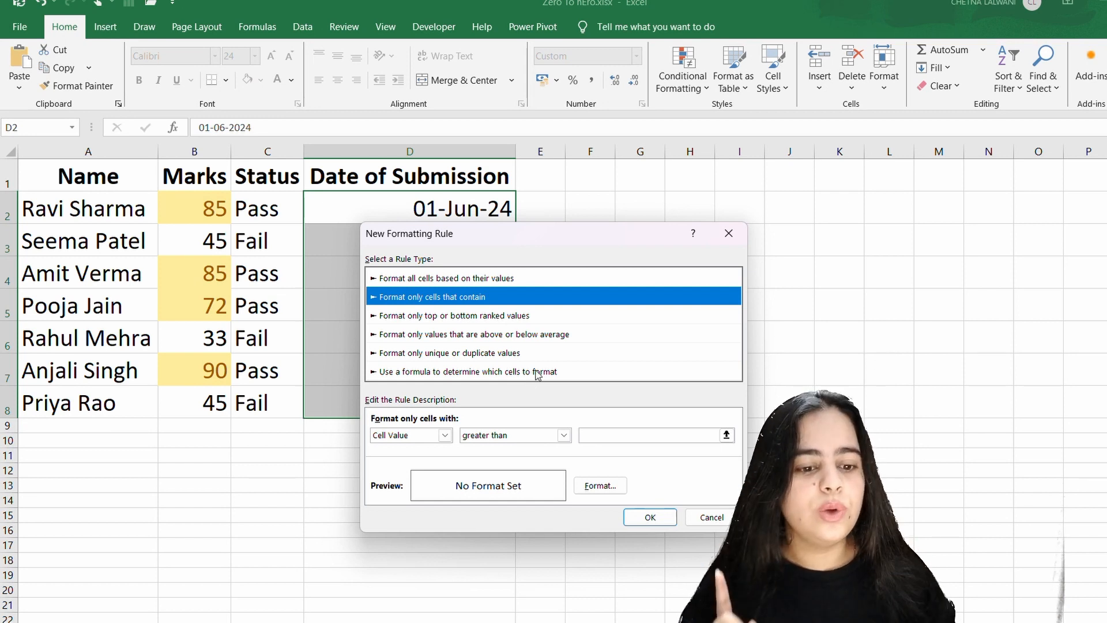
click(729, 233)
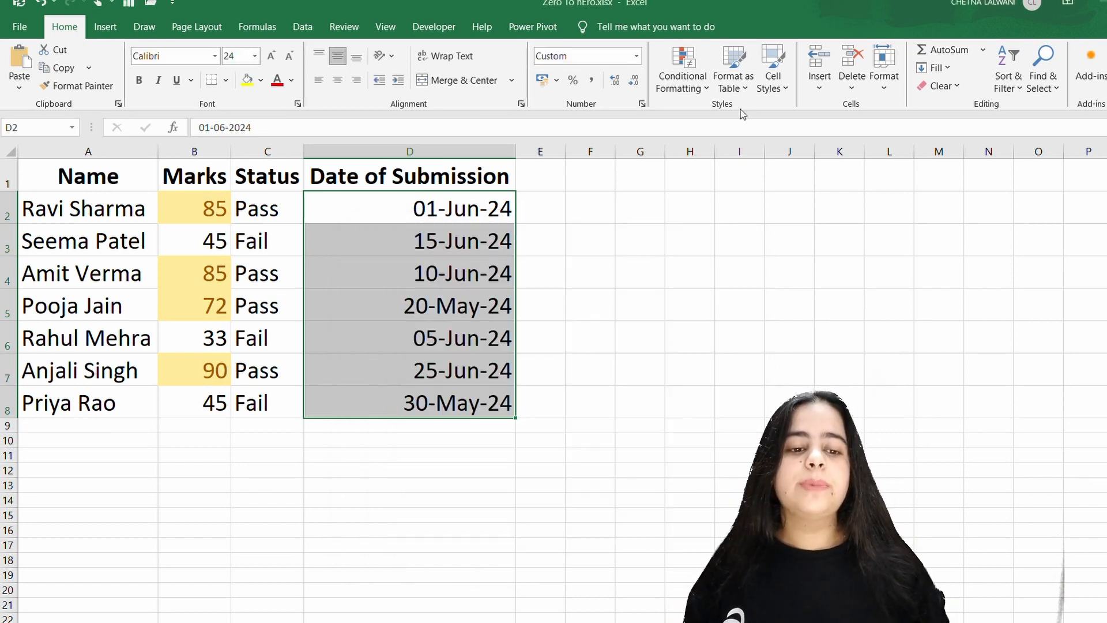
- Examine the Top/Bottom Rules and Color Scales options of conditional formatting for the selected submission dates
click(701, 79)
mouse_move(750, 146)
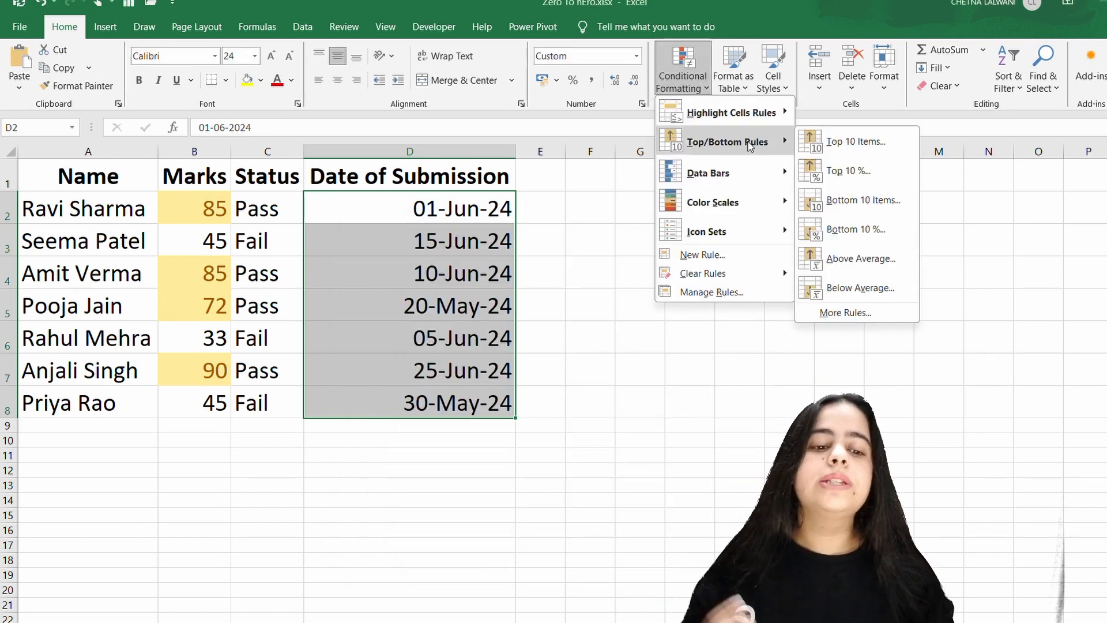
mouse_move(748, 199)
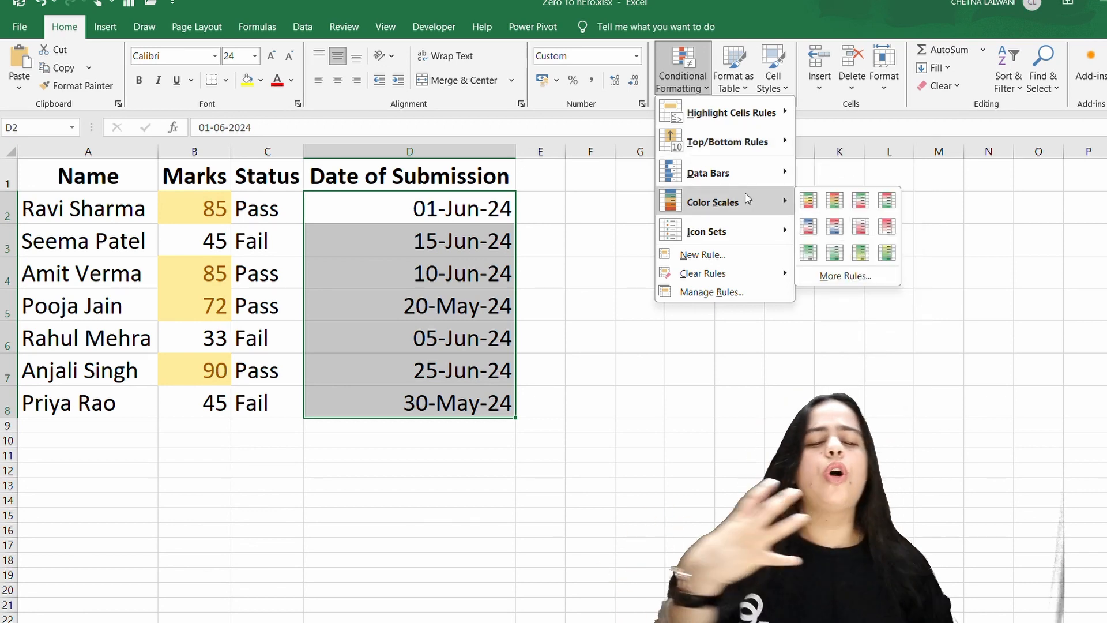